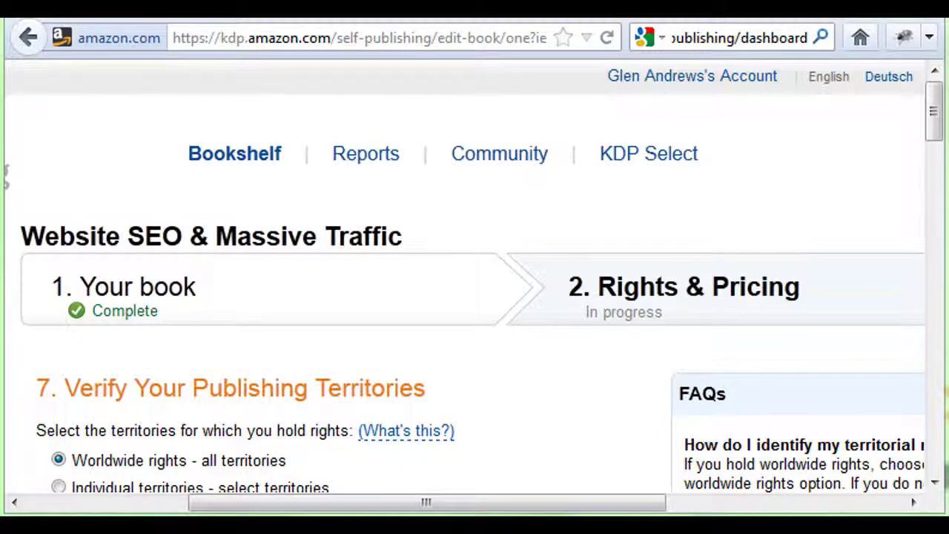
{"action": "key", "text": "Return"}
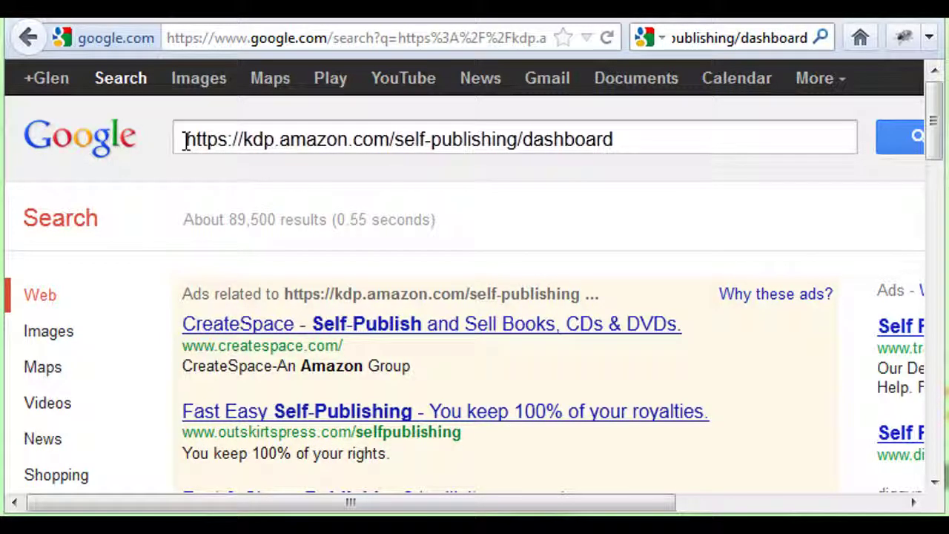
{"action": "left_click", "coordinate": [615, 140]}
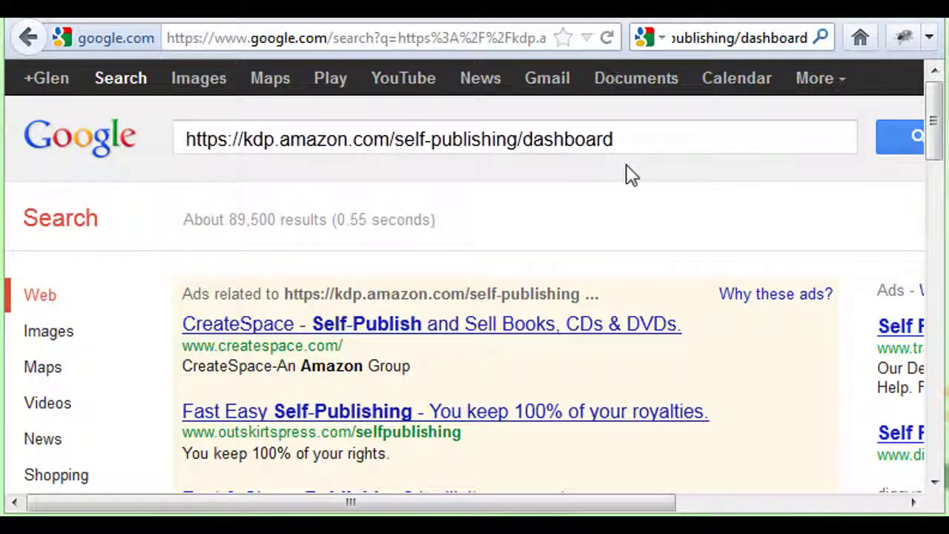
{"action": "left_click_drag", "start_coordinate": [640, 138], "coordinate": [155, 143]}
{"action": "scroll", "coordinate": [693, 199], "scroll_direction": "down", "scroll_amount": 3}
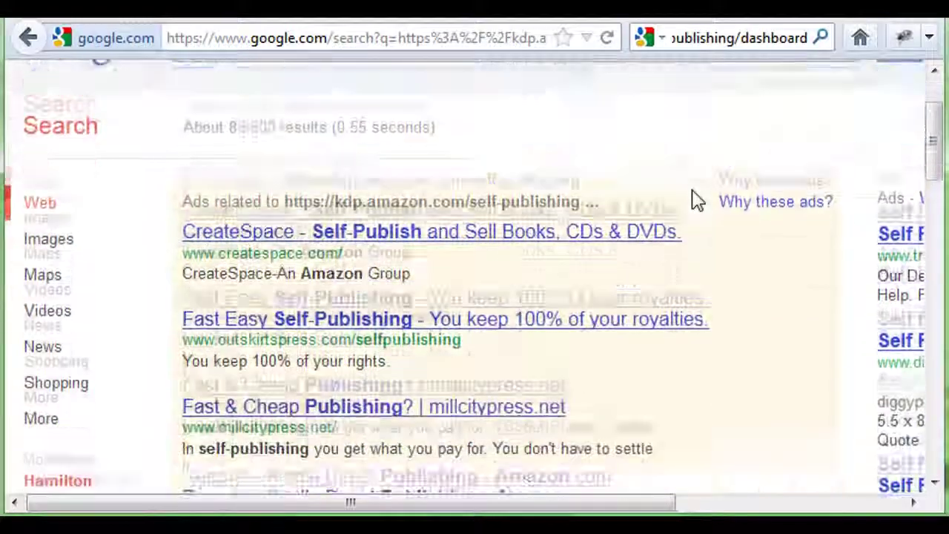
{"action": "scroll", "coordinate": [693, 200], "scroll_direction": "down", "scroll_amount": 2}
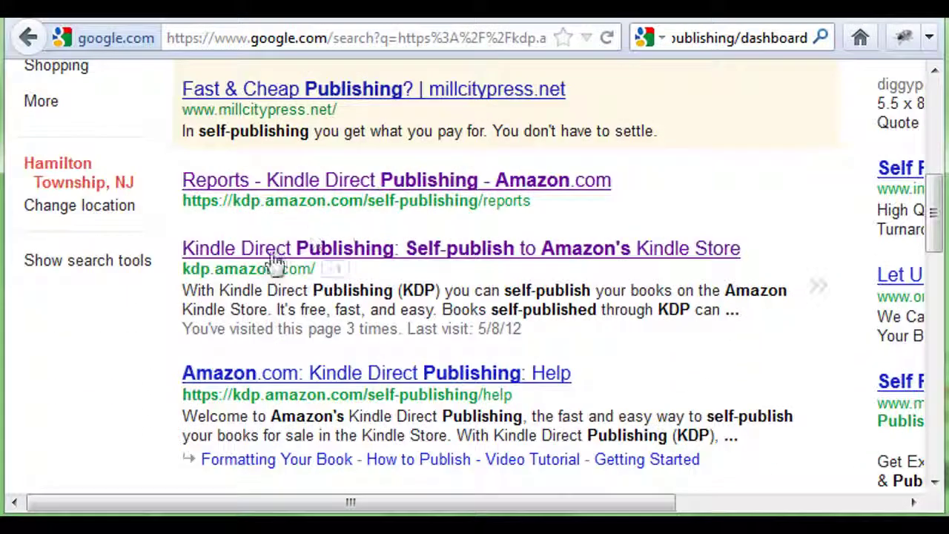
Step: Open the Kindle Direct Publishing home page from the search results and sign in with the Amazon account
{"action": "left_click", "coordinate": [379, 256]}
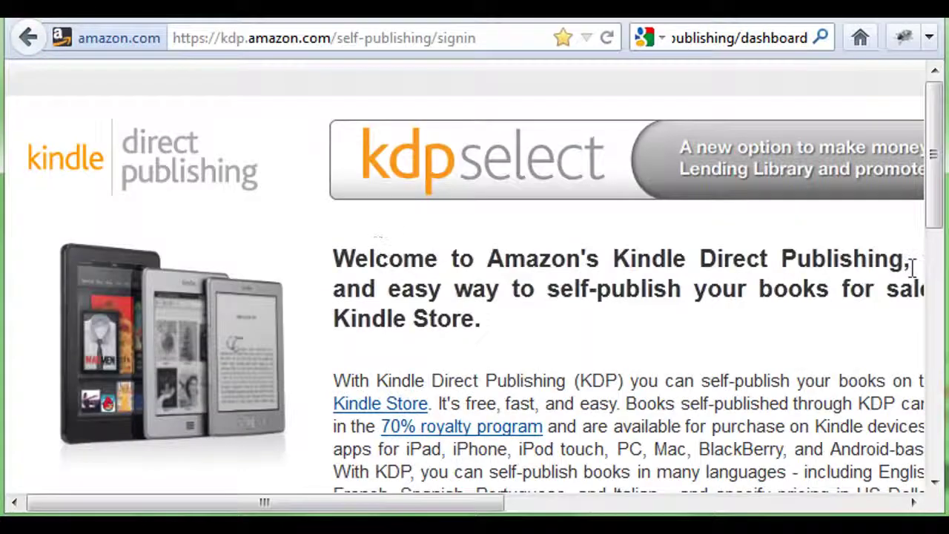
{"action": "left_click_drag", "start_coordinate": [264, 502], "coordinate": [644, 503]}
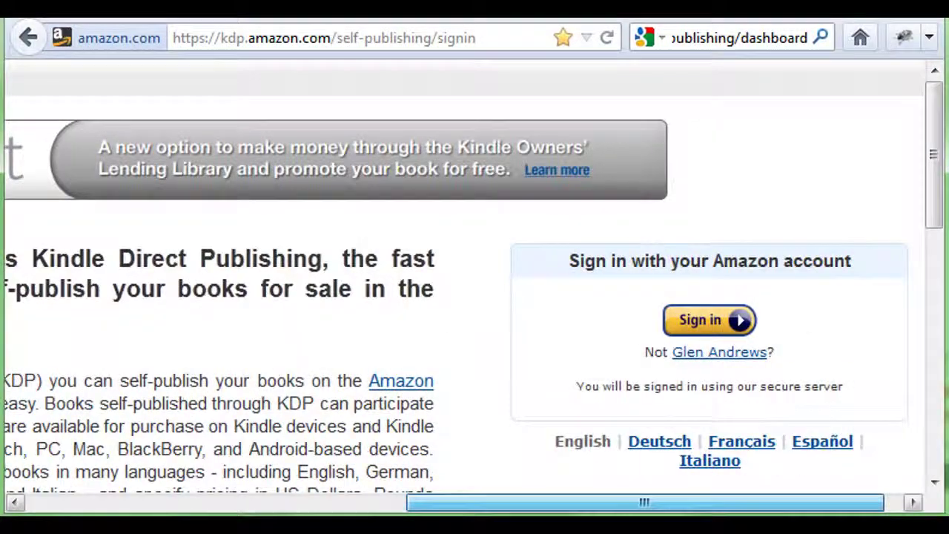
{"action": "left_click", "coordinate": [702, 323]}
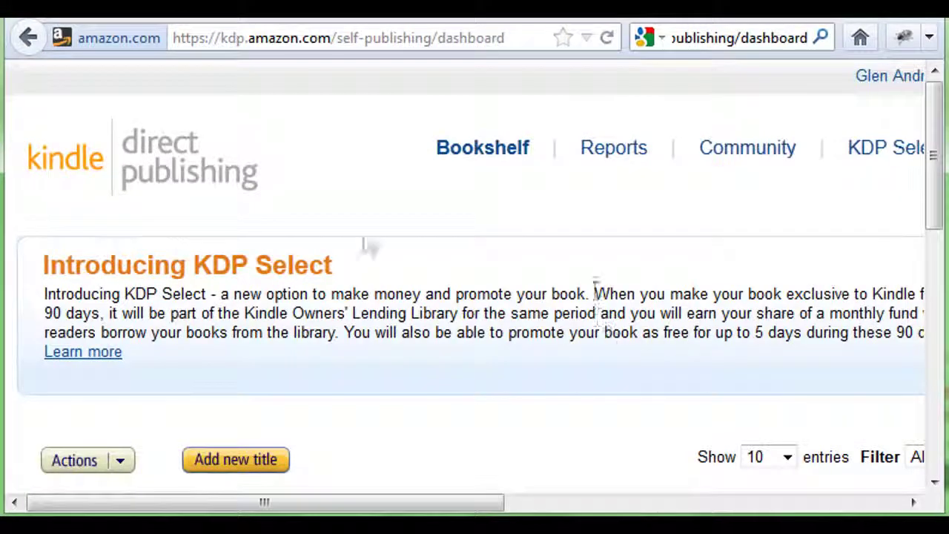
Step: Look over the Bookshelf and open the title Website SEO & Massive Traffic for editing
{"action": "left_click_drag", "start_coordinate": [171, 506], "coordinate": [286, 507]}
{"action": "left_click_drag", "start_coordinate": [380, 503], "coordinate": [271, 503]}
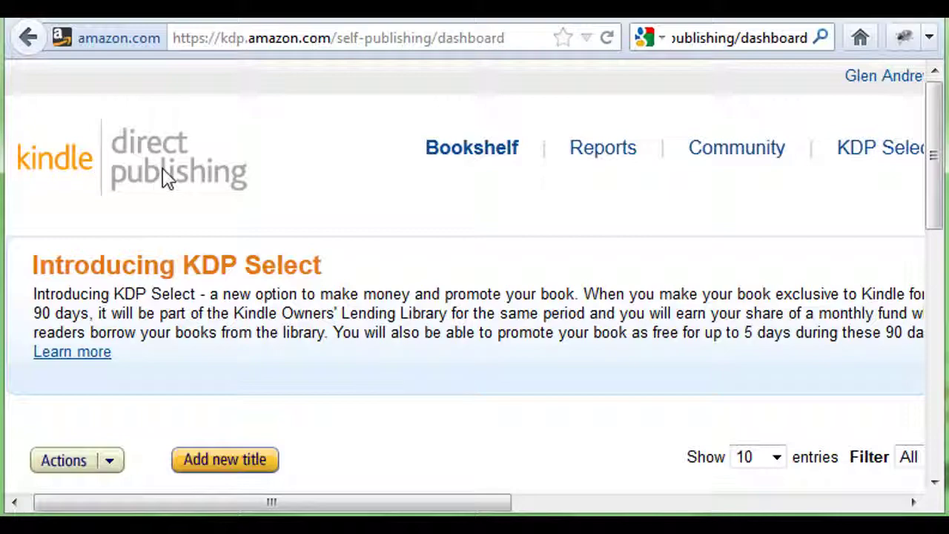
{"action": "left_click_drag", "start_coordinate": [167, 510], "coordinate": [373, 510]}
{"action": "left_click_drag", "start_coordinate": [478, 503], "coordinate": [264, 503]}
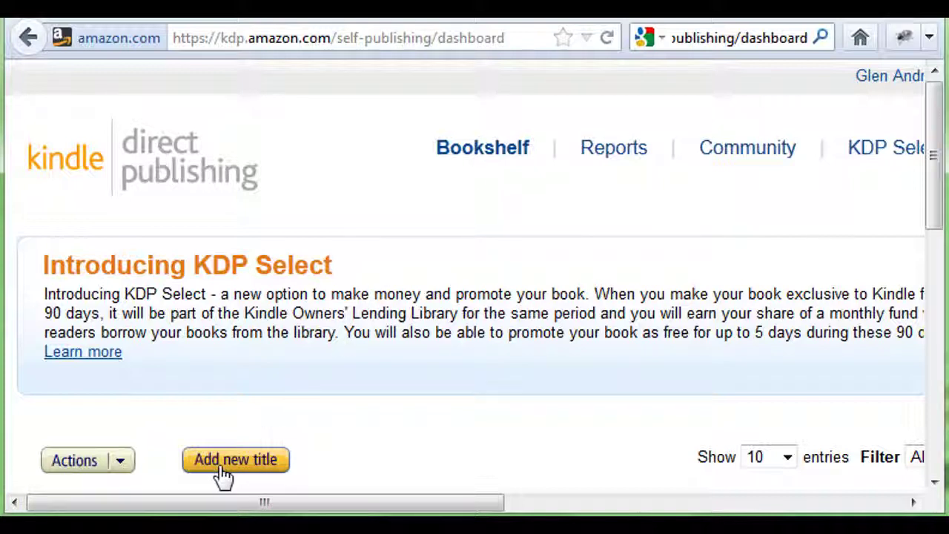
{"action": "left_click", "coordinate": [488, 156]}
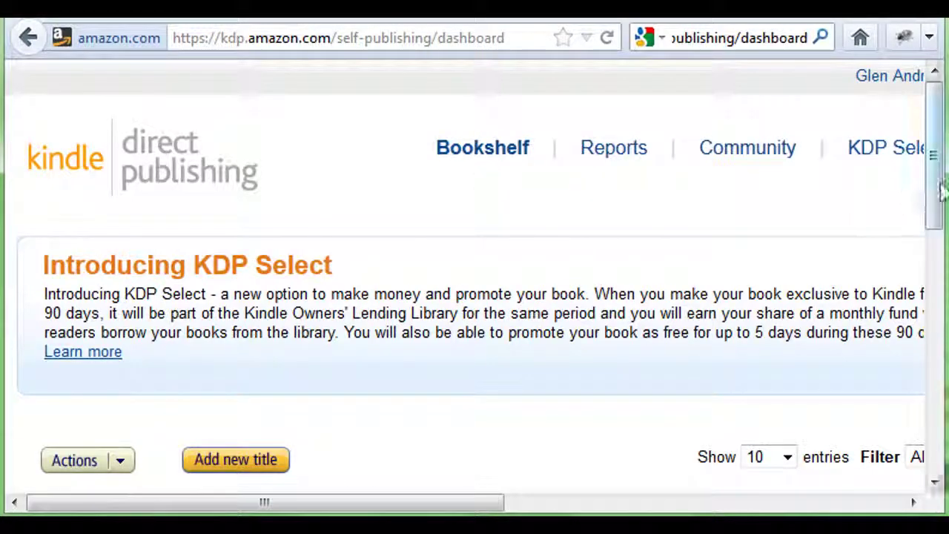
{"action": "left_click_drag", "start_coordinate": [933, 195], "coordinate": [941, 345]}
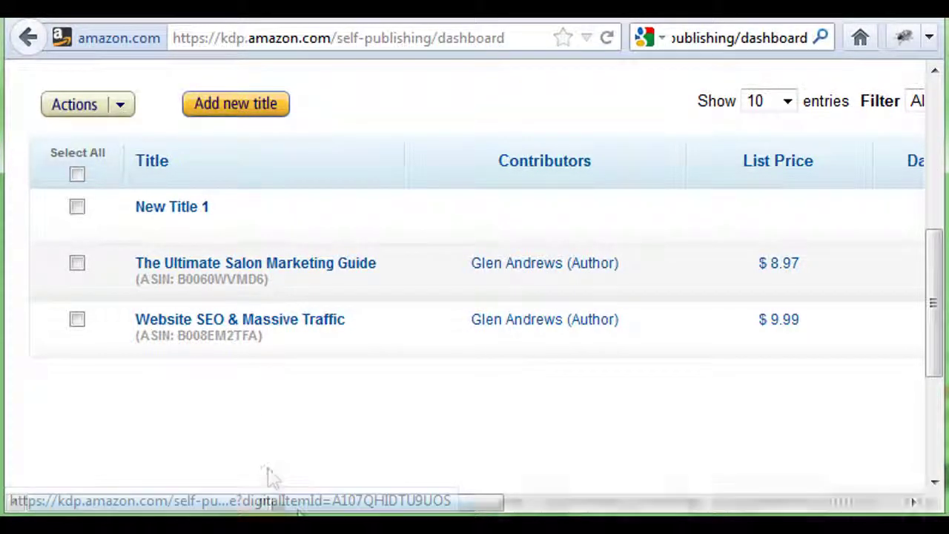
{"action": "mouse_move", "coordinate": [378, 504]}
{"action": "left_mouse_down"}
{"action": "mouse_move", "coordinate": [616, 504]}
{"action": "mouse_move", "coordinate": [385, 512]}
{"action": "left_mouse_up"}
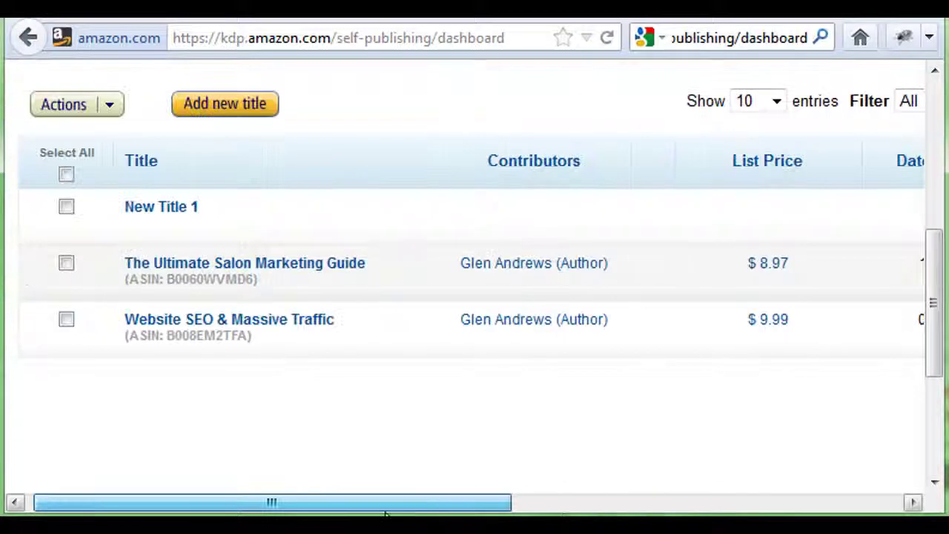
{"action": "left_click", "coordinate": [220, 327]}
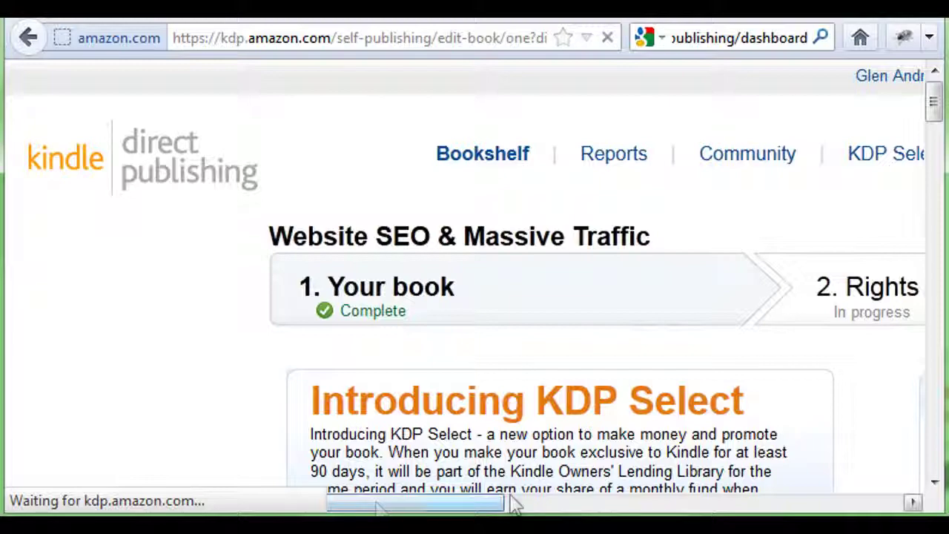
Step: Examine the book's KDP Select enrollment, book details, contributors, language, publication date and publishing rights settings
{"action": "left_click_drag", "start_coordinate": [345, 507], "coordinate": [425, 508]}
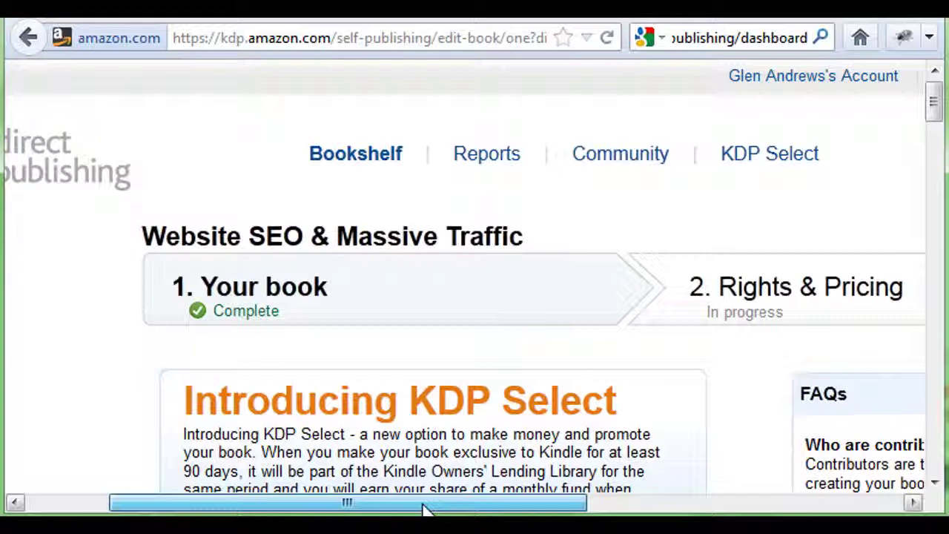
{"action": "left_click_drag", "start_coordinate": [424, 509], "coordinate": [499, 511]}
{"action": "left_click_drag", "start_coordinate": [932, 115], "coordinate": [936, 134]}
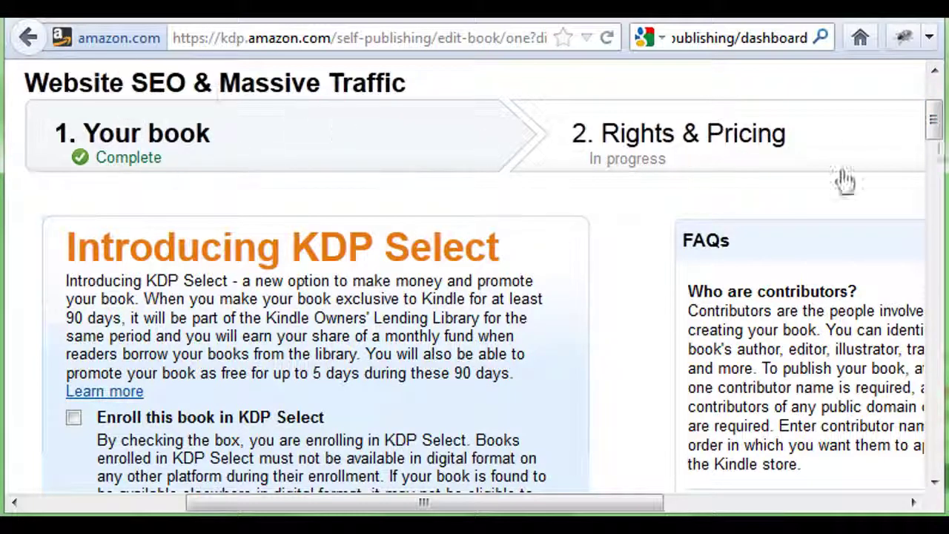
{"action": "left_click_drag", "start_coordinate": [930, 126], "coordinate": [937, 144]}
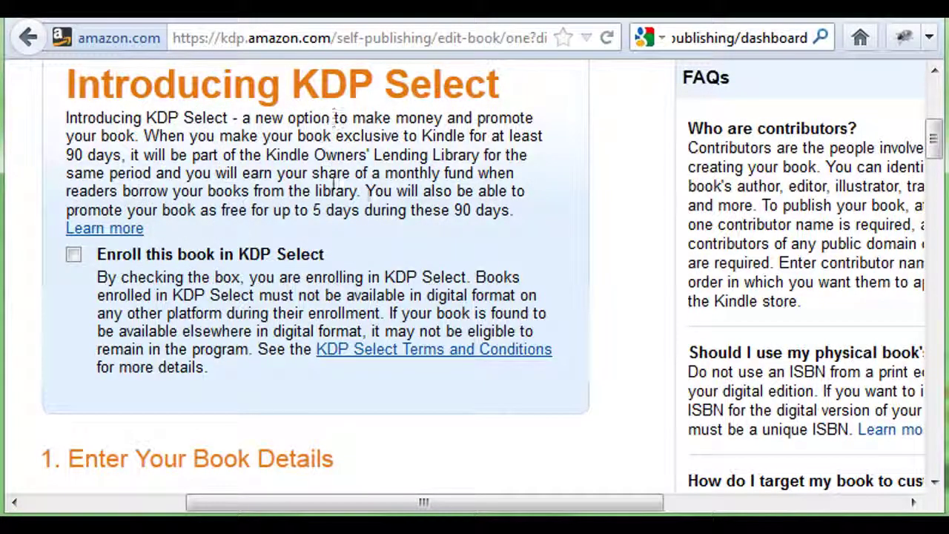
{"action": "left_click_drag", "start_coordinate": [934, 140], "coordinate": [934, 186]}
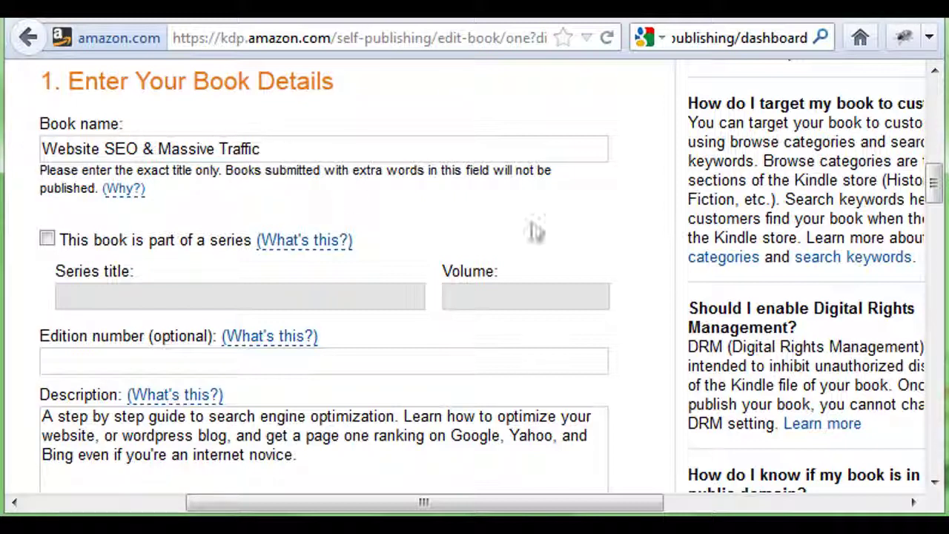
{"action": "left_click_drag", "start_coordinate": [932, 180], "coordinate": [934, 195]}
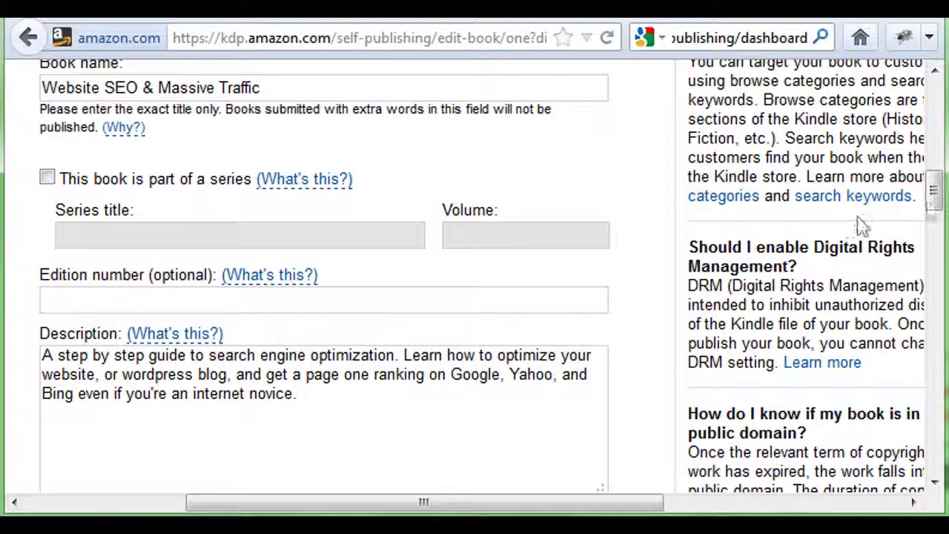
{"action": "left_click_drag", "start_coordinate": [934, 194], "coordinate": [940, 230]}
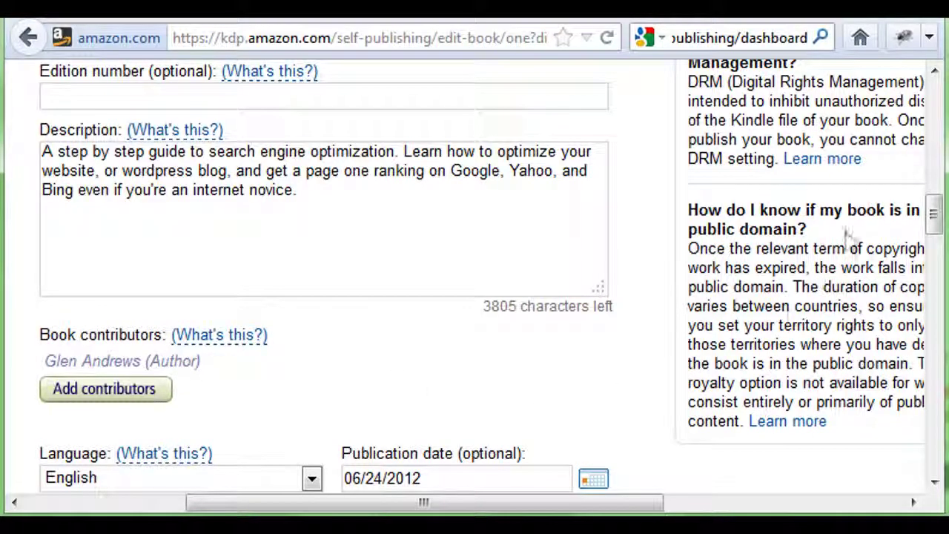
{"action": "left_click_drag", "start_coordinate": [932, 226], "coordinate": [935, 239]}
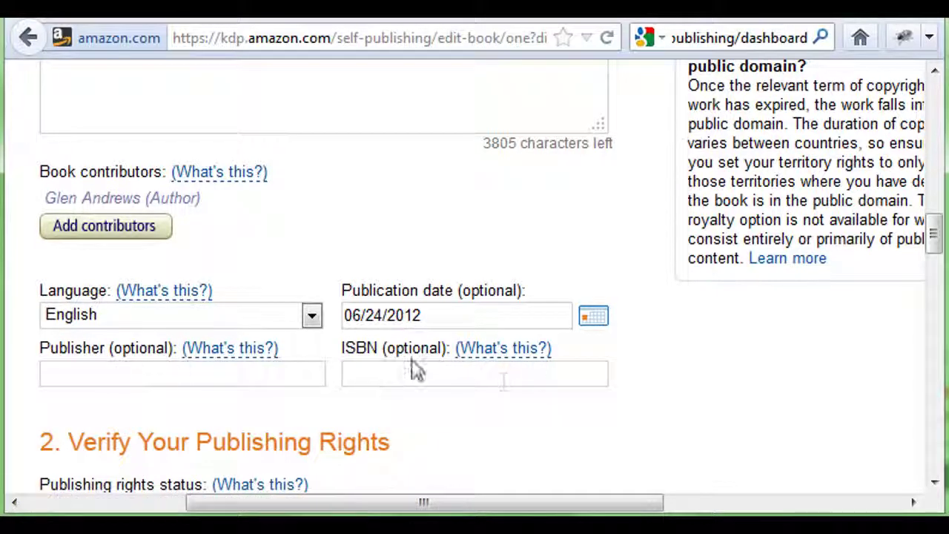
{"action": "left_click_drag", "start_coordinate": [932, 233], "coordinate": [933, 275]}
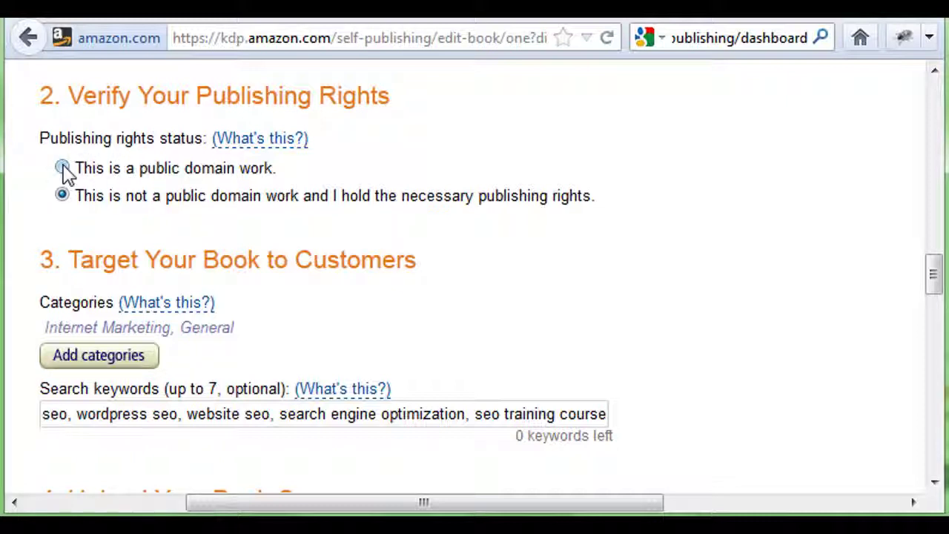
Step: Check the book's selected categories in the category chooser and close it without changing them
{"action": "left_click_drag", "start_coordinate": [932, 280], "coordinate": [934, 296]}
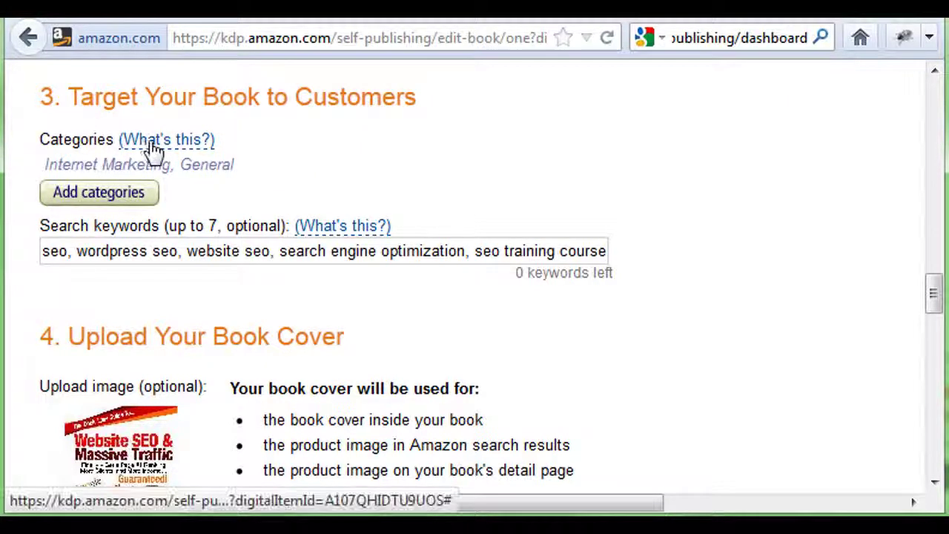
{"action": "left_click", "coordinate": [98, 193]}
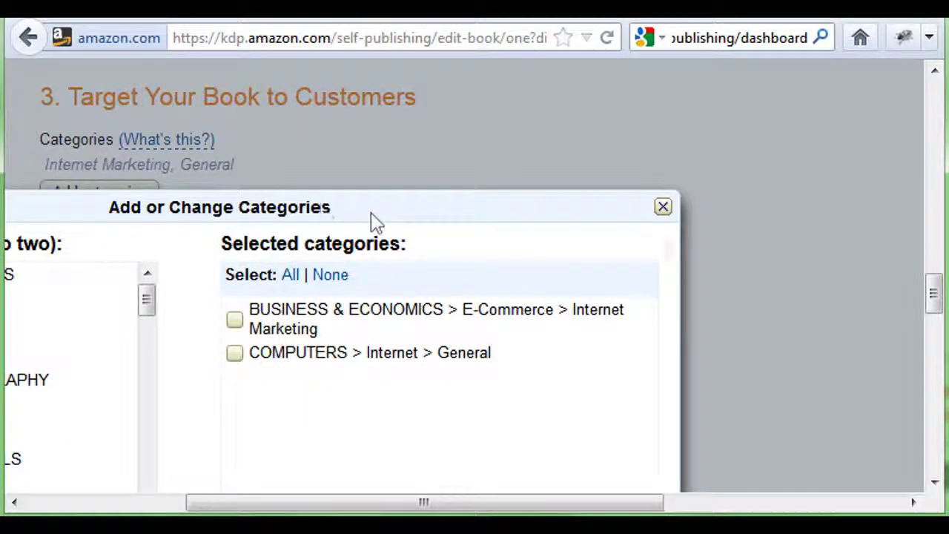
{"action": "left_click", "coordinate": [663, 208]}
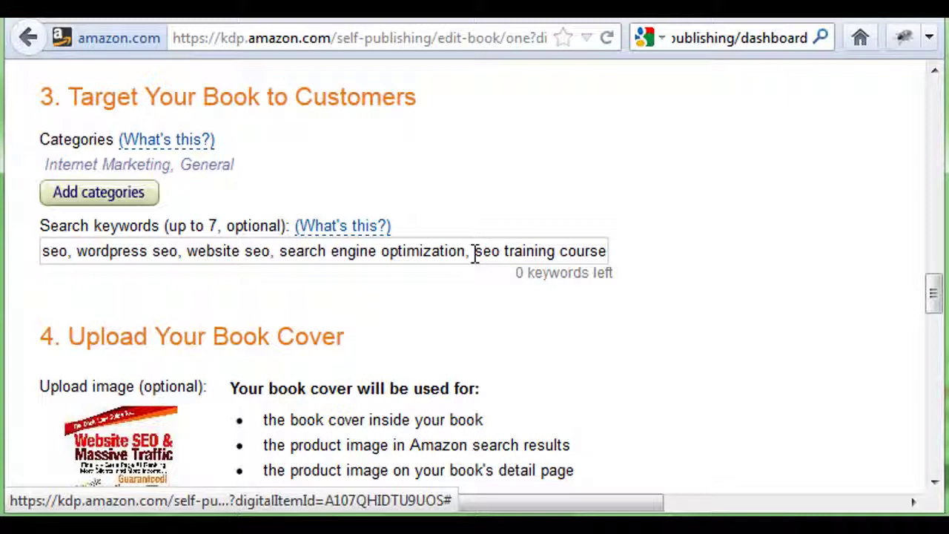
Step: Review the cover, book file and preview sections, and save the book details to continue to Rights & Pricing
{"action": "left_click_drag", "start_coordinate": [934, 303], "coordinate": [942, 334]}
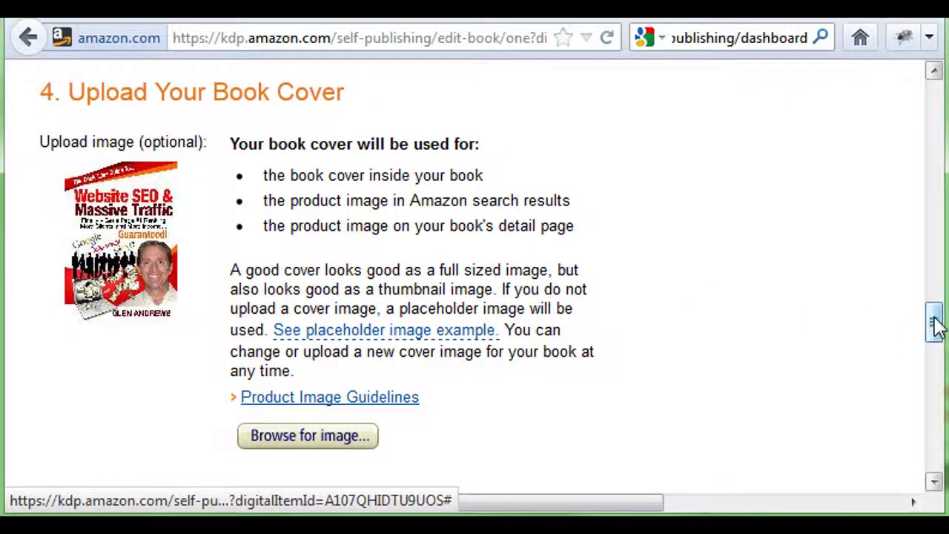
{"action": "left_click_drag", "start_coordinate": [934, 325], "coordinate": [932, 329]}
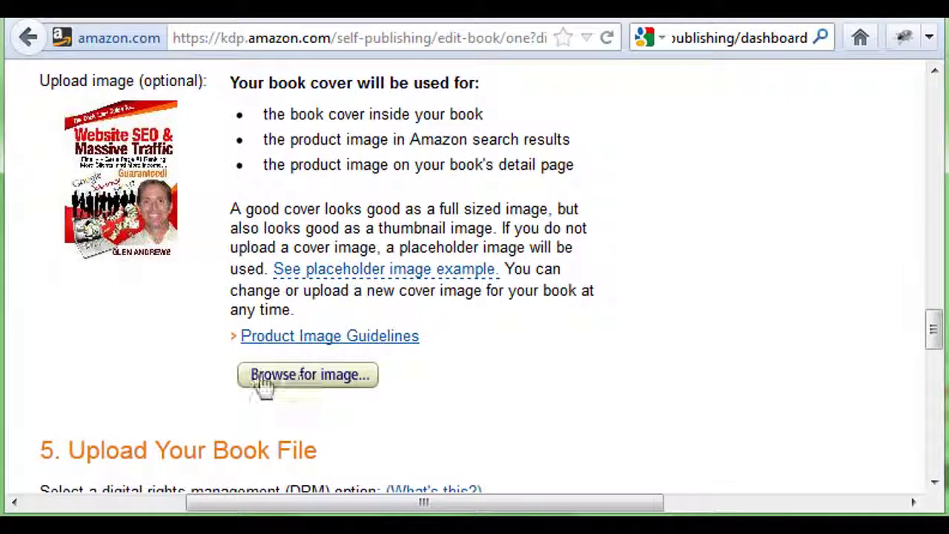
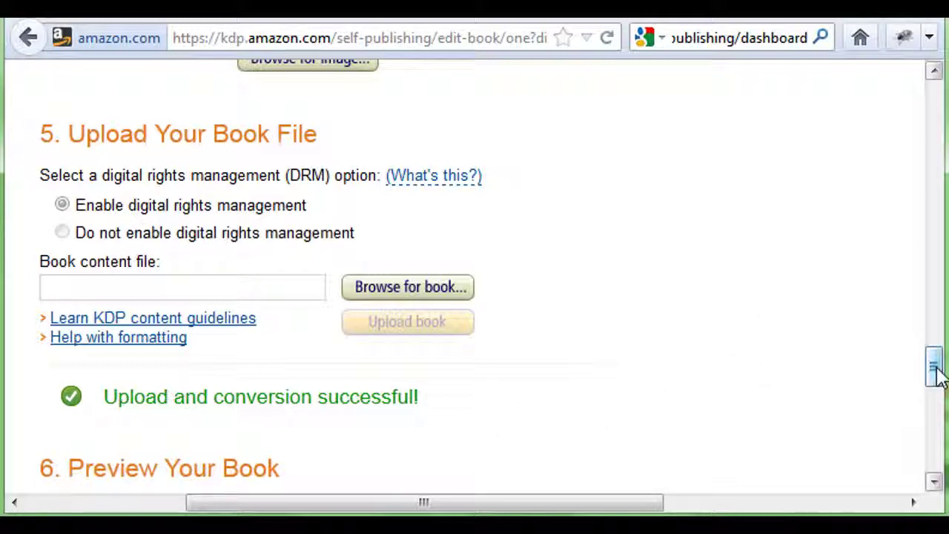
{"action": "mouse_move", "coordinate": [936, 374]}
{"action": "left_mouse_down"}
{"action": "mouse_move", "coordinate": [934, 383]}
{"action": "mouse_move", "coordinate": [934, 373]}
{"action": "left_mouse_up"}
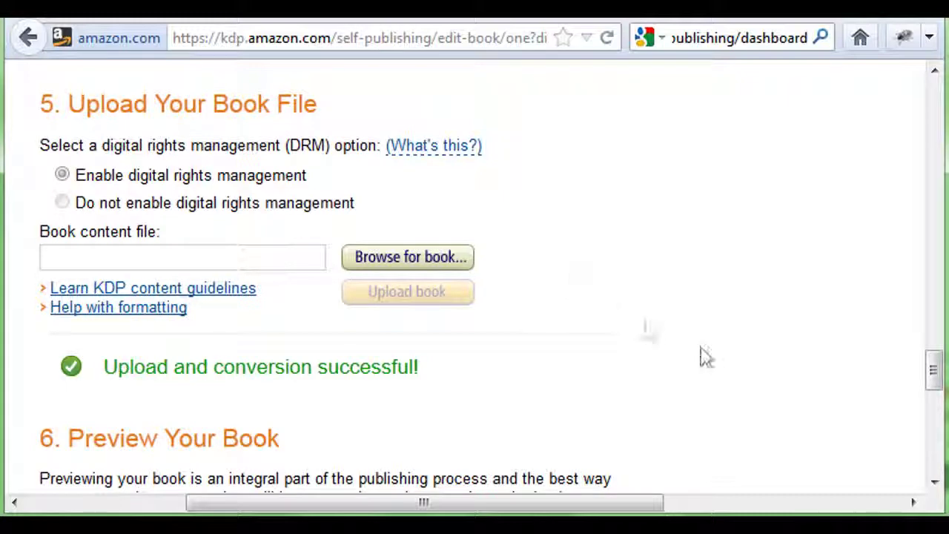
{"action": "left_click_drag", "start_coordinate": [935, 377], "coordinate": [934, 415]}
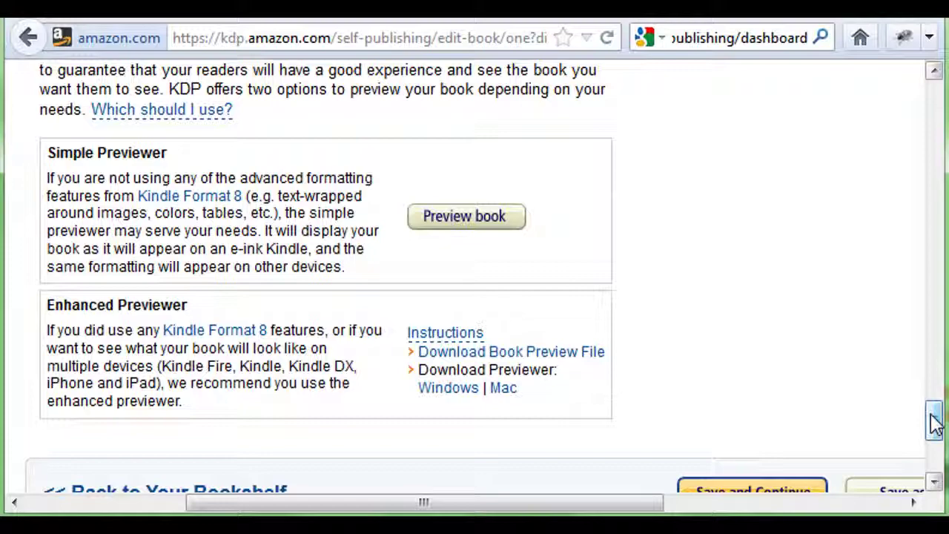
{"action": "left_click_drag", "start_coordinate": [936, 423], "coordinate": [935, 439]}
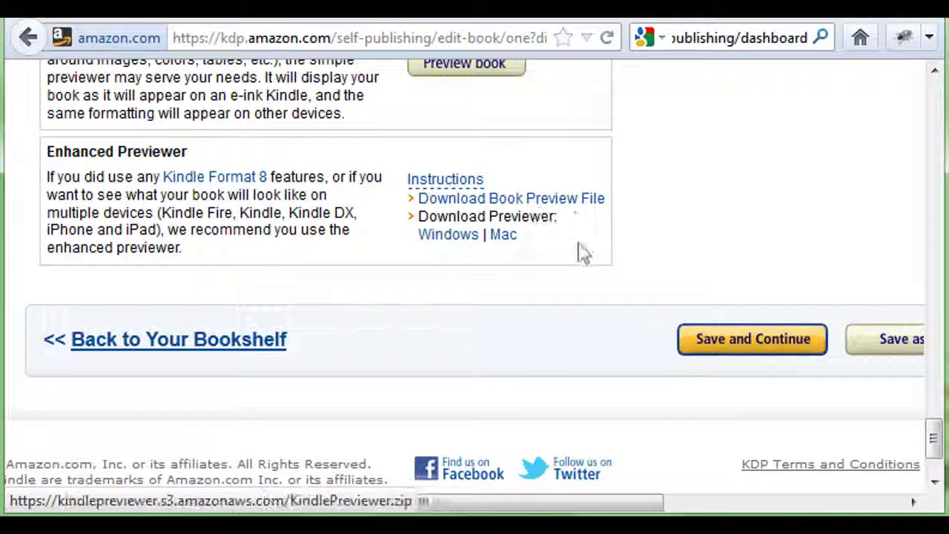
{"action": "left_click", "coordinate": [750, 351]}
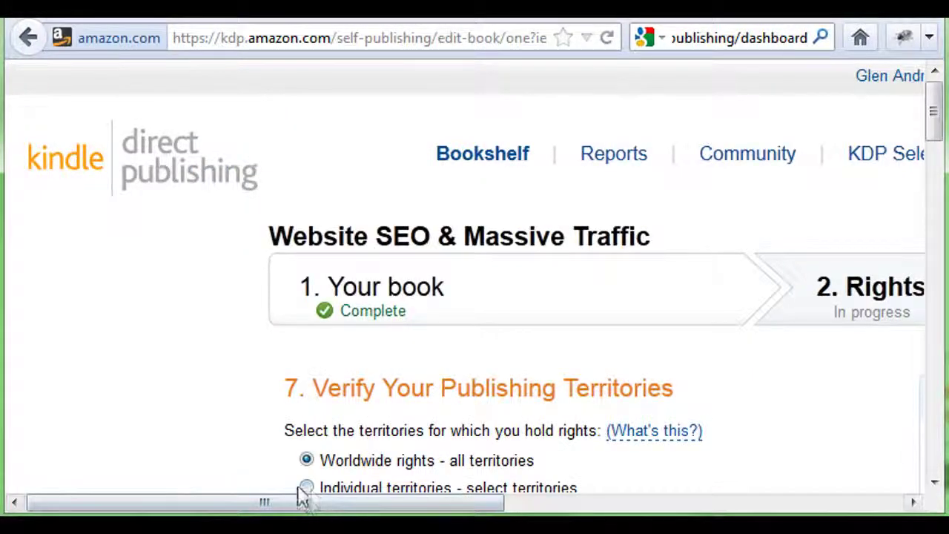
Step: Examine the publishing territories, royalty option and list prices for each Amazon marketplace
{"action": "left_click_drag", "start_coordinate": [313, 503], "coordinate": [458, 511]}
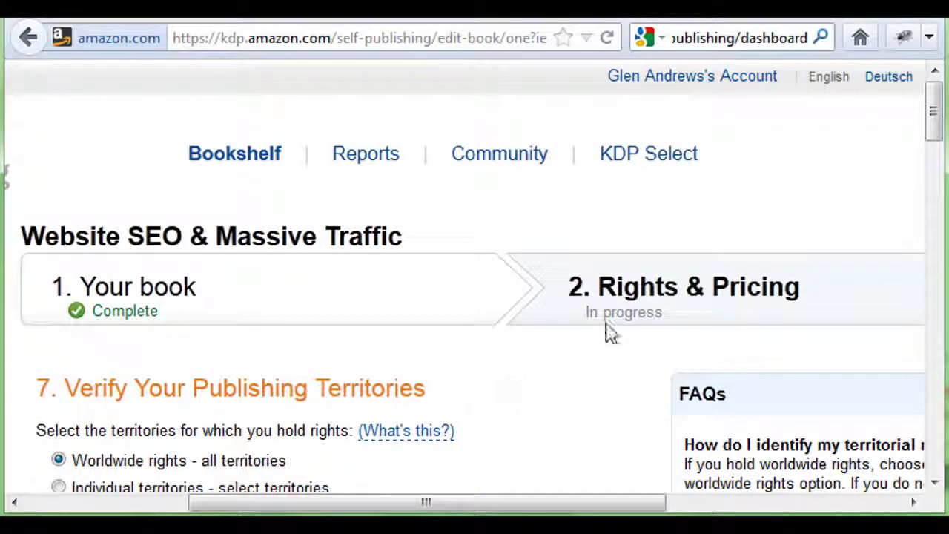
{"action": "left_click_drag", "start_coordinate": [934, 120], "coordinate": [935, 180]}
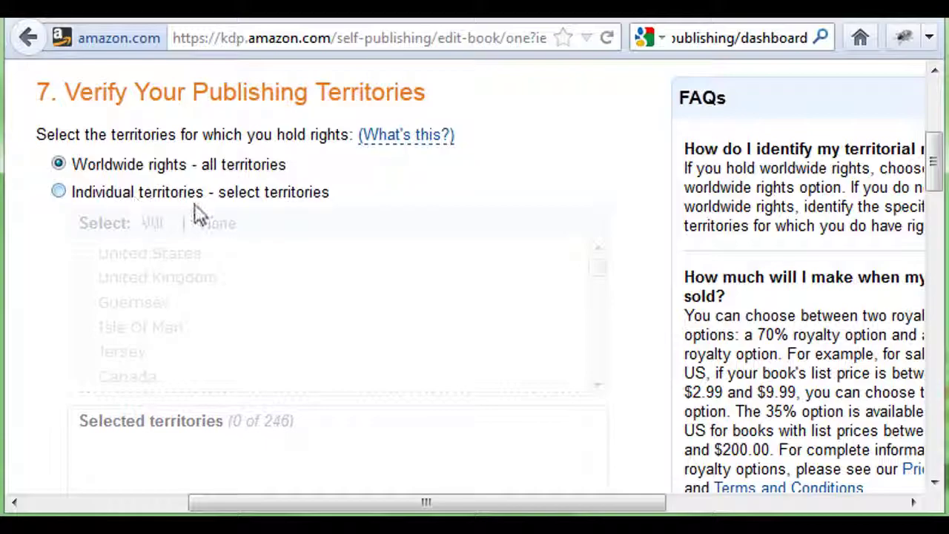
{"action": "left_click_drag", "start_coordinate": [935, 184], "coordinate": [940, 256]}
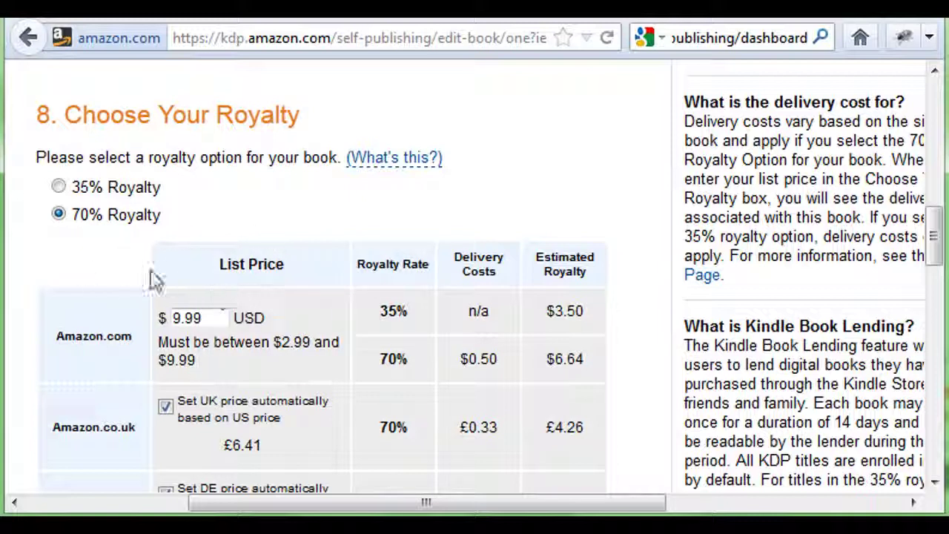
{"action": "left_click_drag", "start_coordinate": [937, 239], "coordinate": [936, 279]}
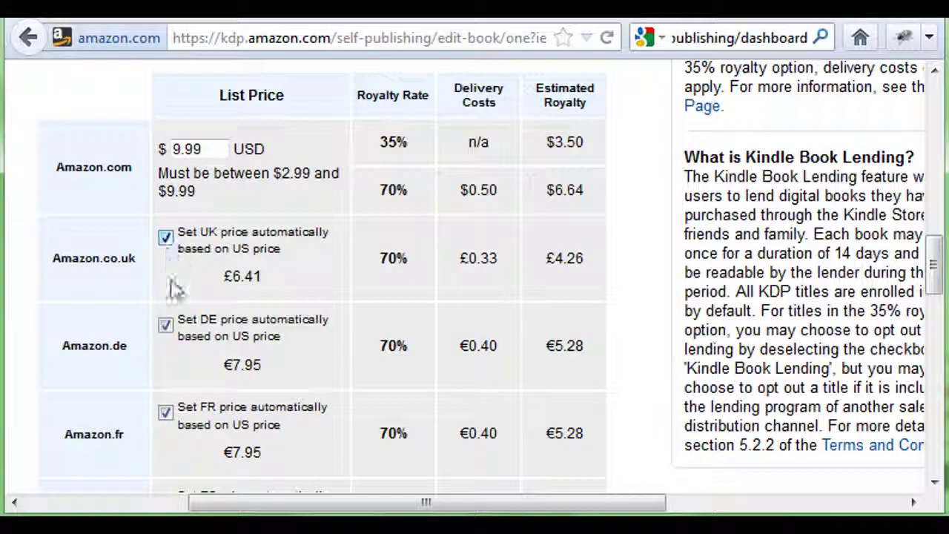
{"action": "left_click", "coordinate": [166, 326]}
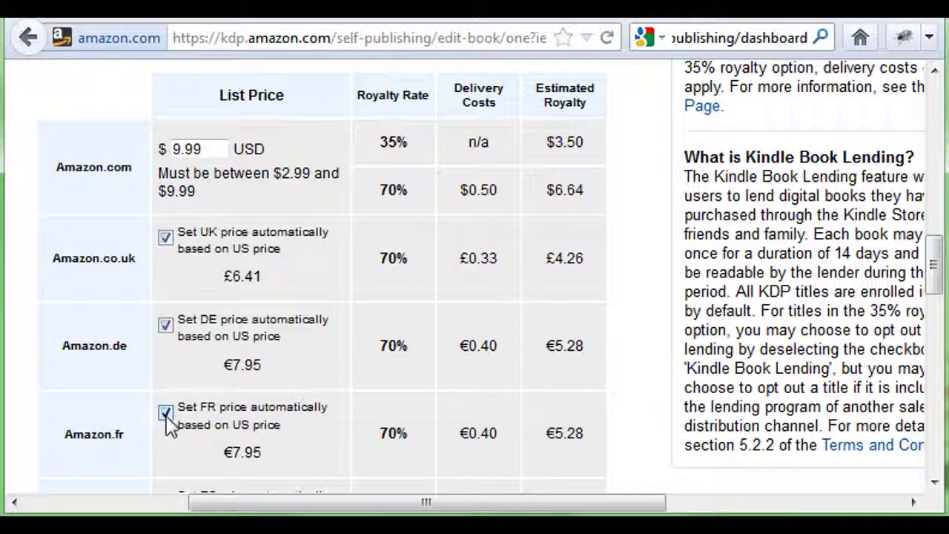
Step: Accept the confirmation of holding all necessary rights and complying with the KDP terms, and return to the page heading
{"action": "left_click_drag", "start_coordinate": [938, 265], "coordinate": [934, 438]}
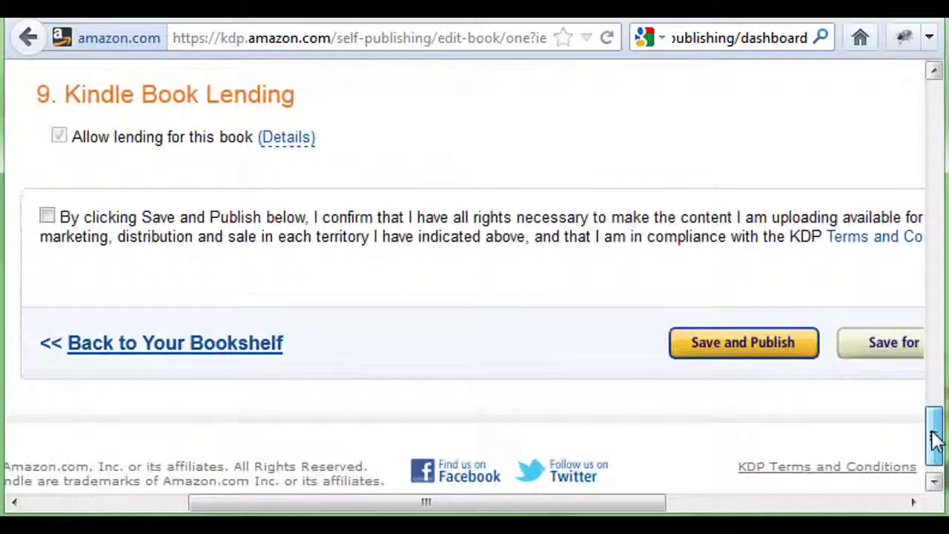
{"action": "left_click", "coordinate": [47, 216]}
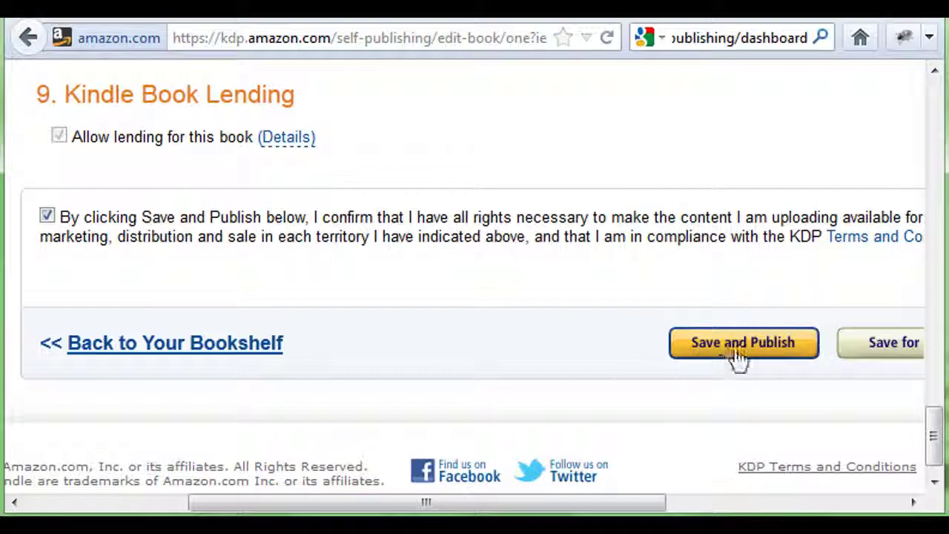
{"action": "left_click_drag", "start_coordinate": [932, 413], "coordinate": [931, 85]}
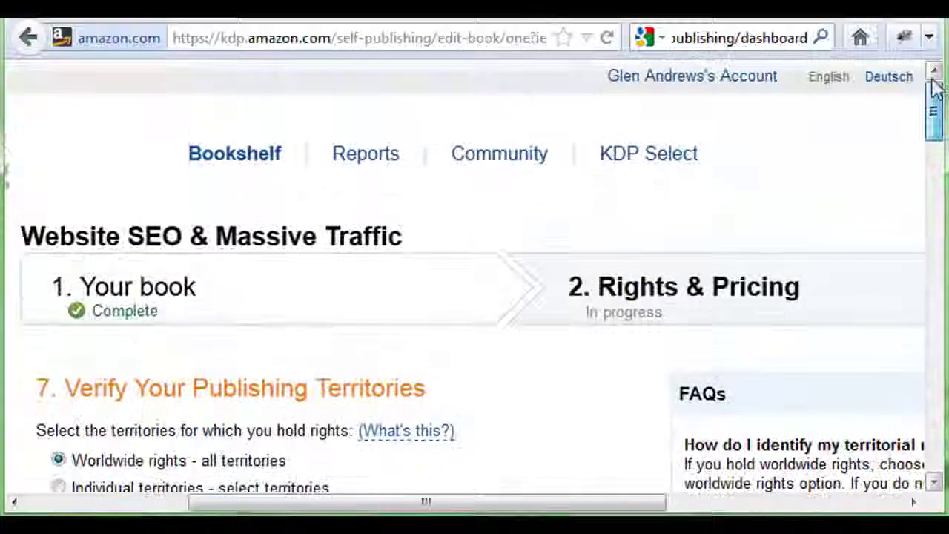